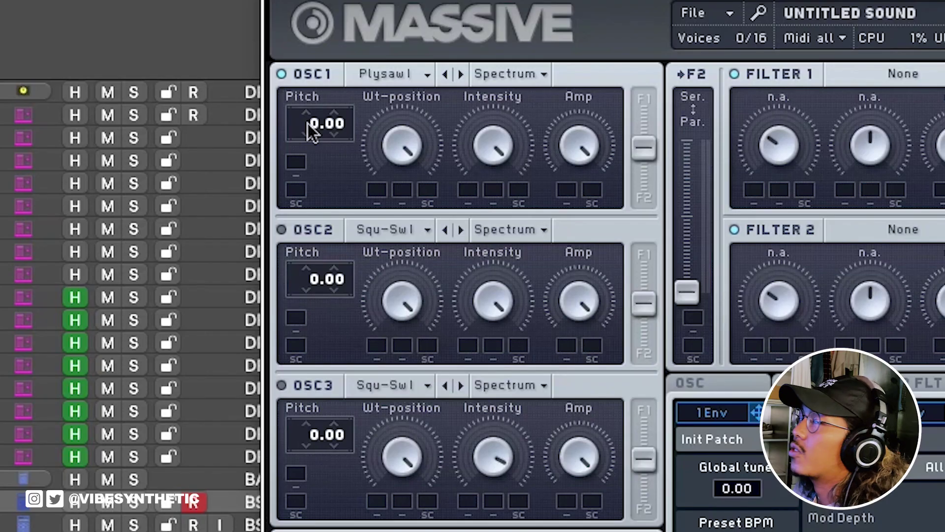
# Step: Load the Escalation I wavetable into oscillator 2 and readjust its amp level
pyautogui.moveTo(308, 123); pyautogui.dragTo(274, 158)
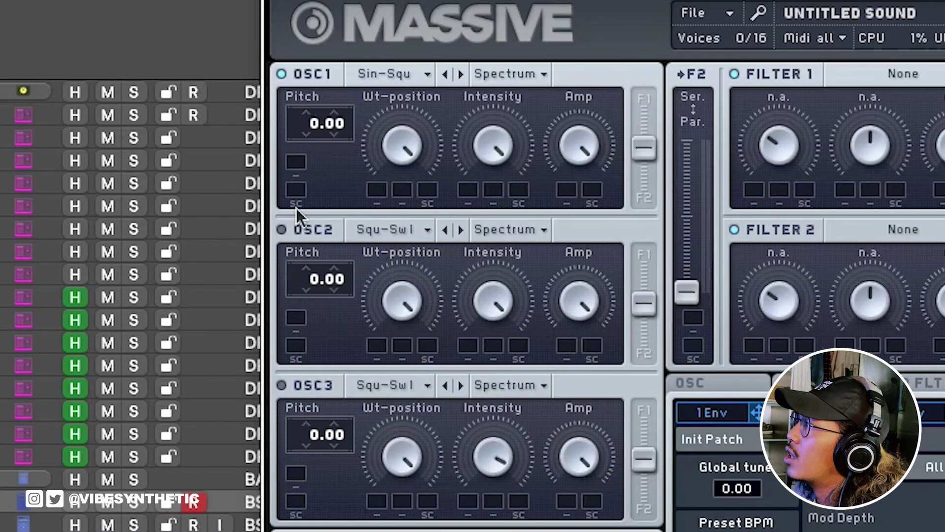
pyautogui.click(392, 237)
pyautogui.click(547, 424)
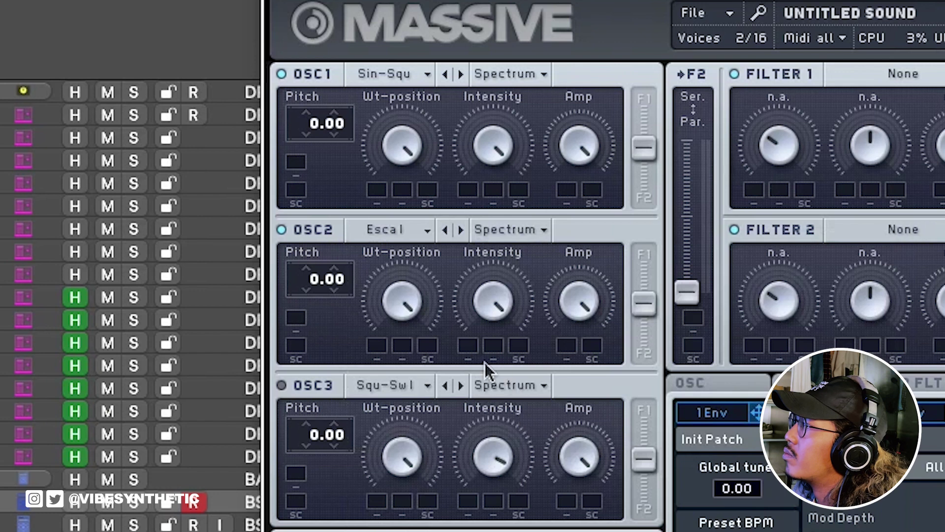
pyautogui.moveTo(580, 298); pyautogui.dragTo(567, 492)
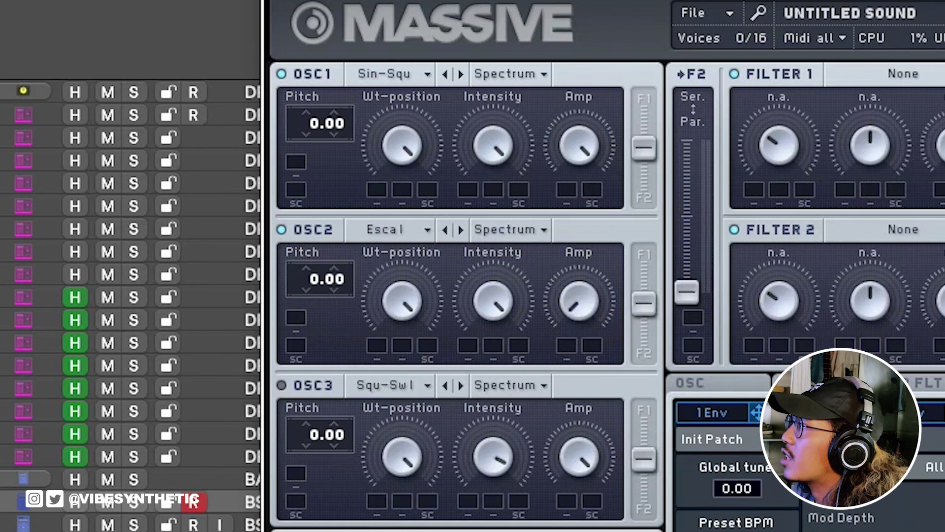
pyautogui.moveTo(610, 531); pyautogui.dragTo(717, 283)
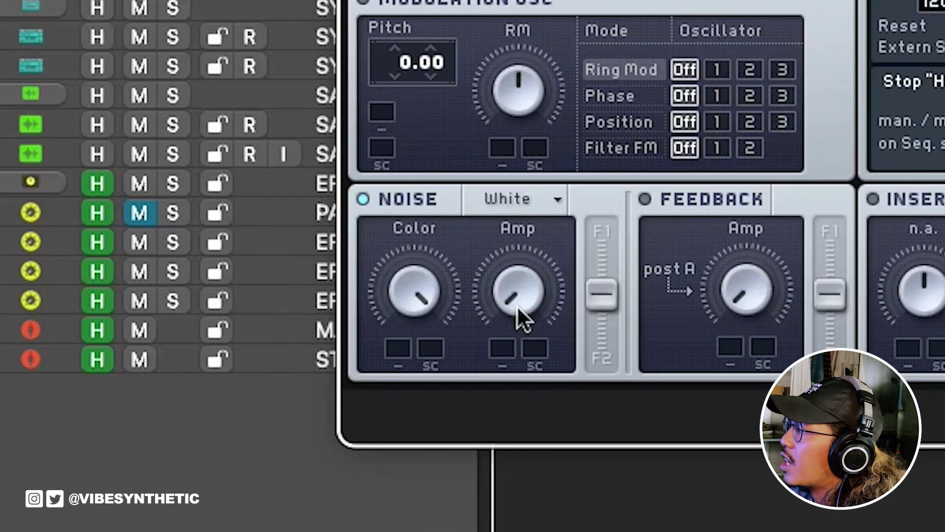
# Step: Audition the Water Pipes noise type while adjusting the noise level
pyautogui.moveTo(516, 295); pyautogui.dragTo(546, 69)
pyautogui.moveTo(544, 3); pyautogui.dragTo(505, 160)
pyautogui.click(521, 199)
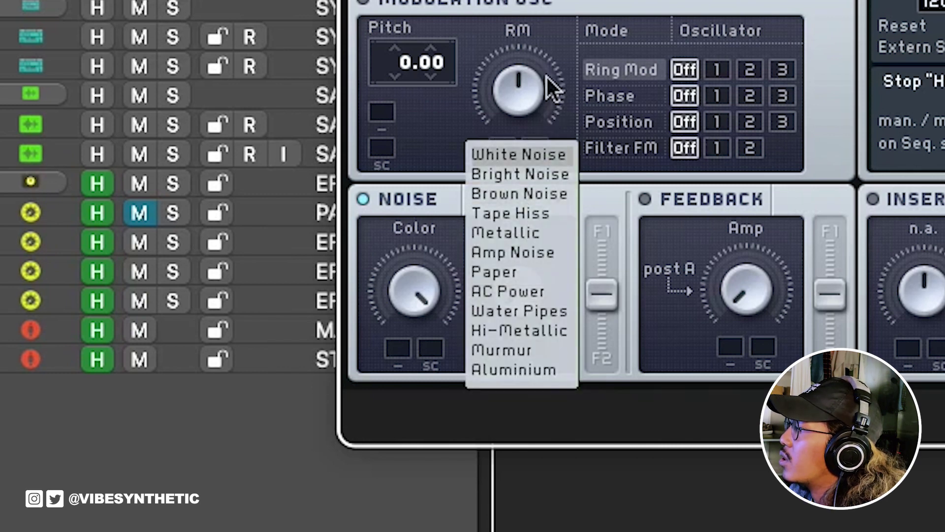
pyautogui.click(536, 312)
pyautogui.moveTo(520, 320); pyautogui.dragTo(538, 464)
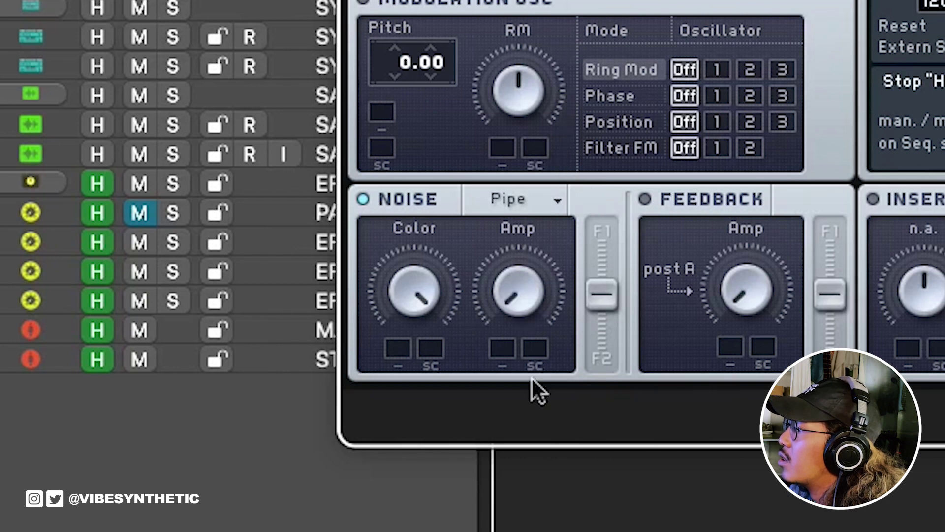
# Step: Switch the noise to Metallic, rebalance its level, and brighten its colour
pyautogui.click(520, 203)
pyautogui.click(545, 232)
pyautogui.moveTo(545, 240); pyautogui.dragTo(511, 317)
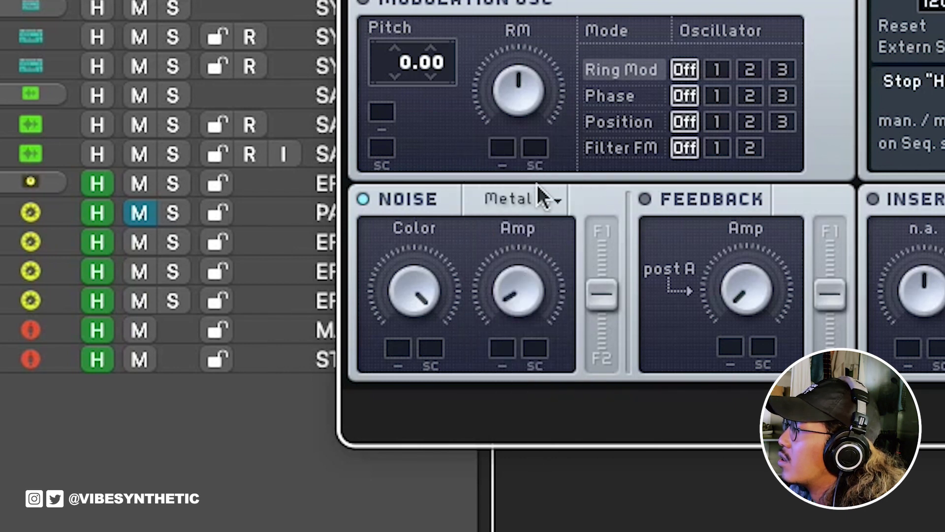
pyautogui.moveTo(547, 162); pyautogui.dragTo(437, 468)
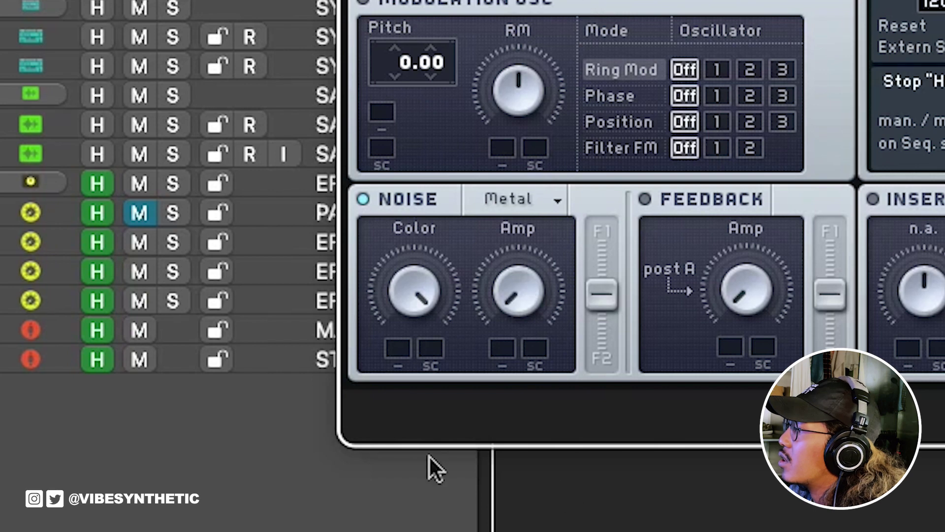
pyautogui.moveTo(424, 295); pyautogui.dragTo(453, 85)
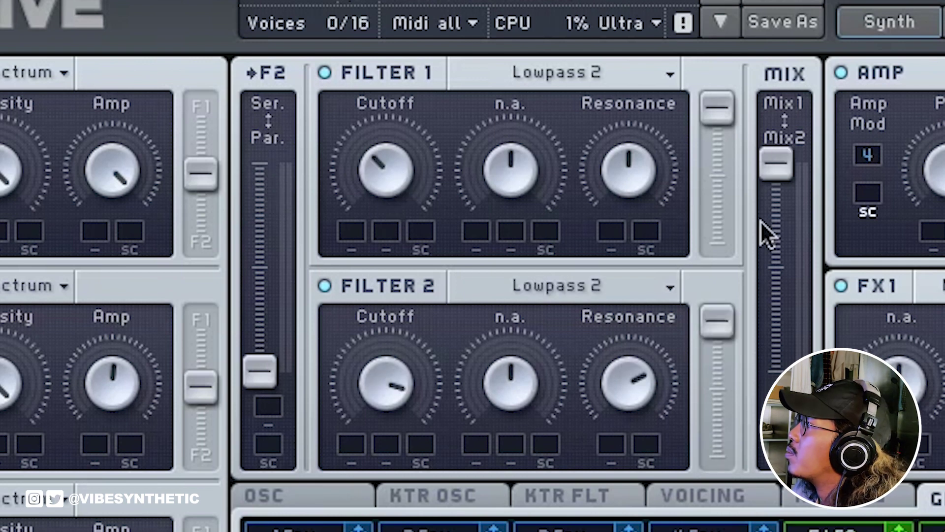
# Step: Blend the filter mix toward Filter 2 and audition both filter cutoffs
pyautogui.moveTo(781, 159); pyautogui.dragTo(801, 285)
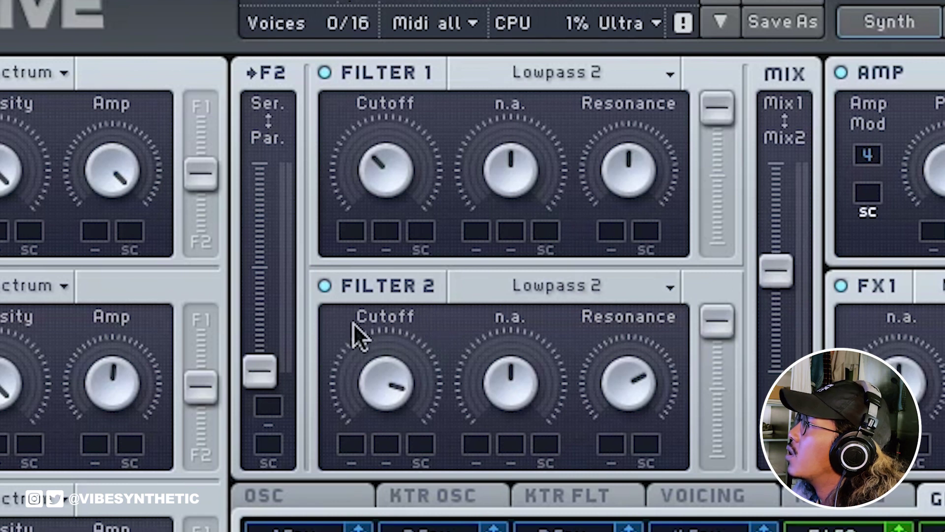
pyautogui.moveTo(381, 385); pyautogui.dragTo(416, 517)
pyautogui.moveTo(386, 155); pyautogui.dragTo(419, 231)
pyautogui.moveTo(399, 408); pyautogui.dragTo(394, 323)
pyautogui.moveTo(398, 403); pyautogui.dragTo(404, 522)
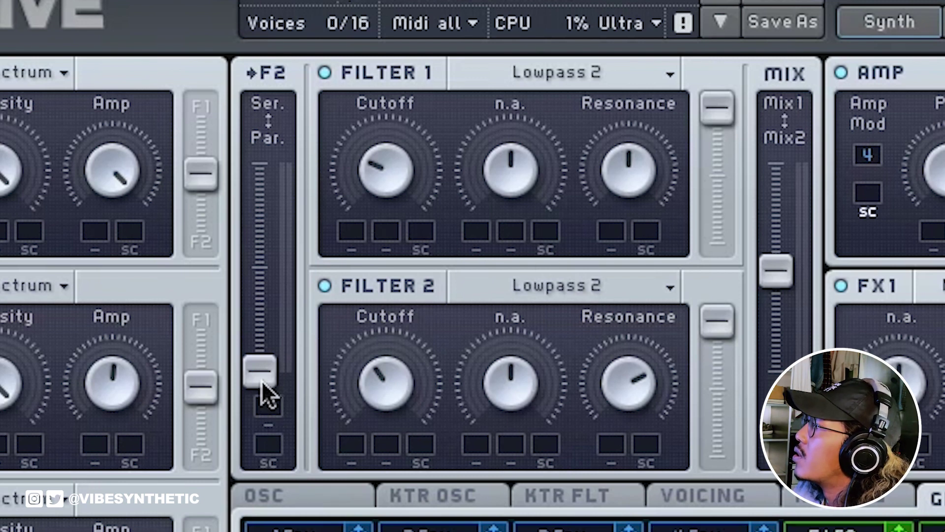
# Step: Route the filters in series, push the mix toward Filter 2, and retune both cutoffs
pyautogui.moveTo(263, 345); pyautogui.dragTo(262, 163)
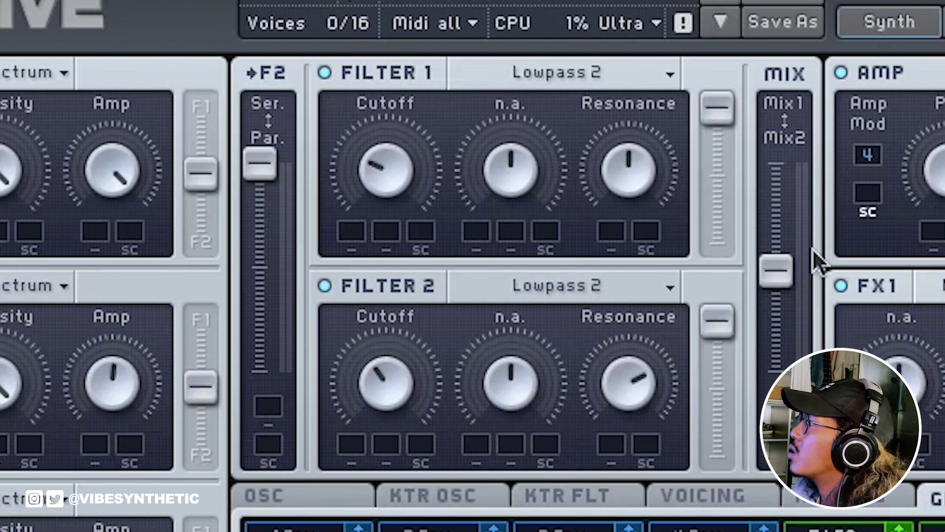
pyautogui.moveTo(780, 367); pyautogui.dragTo(780, 383)
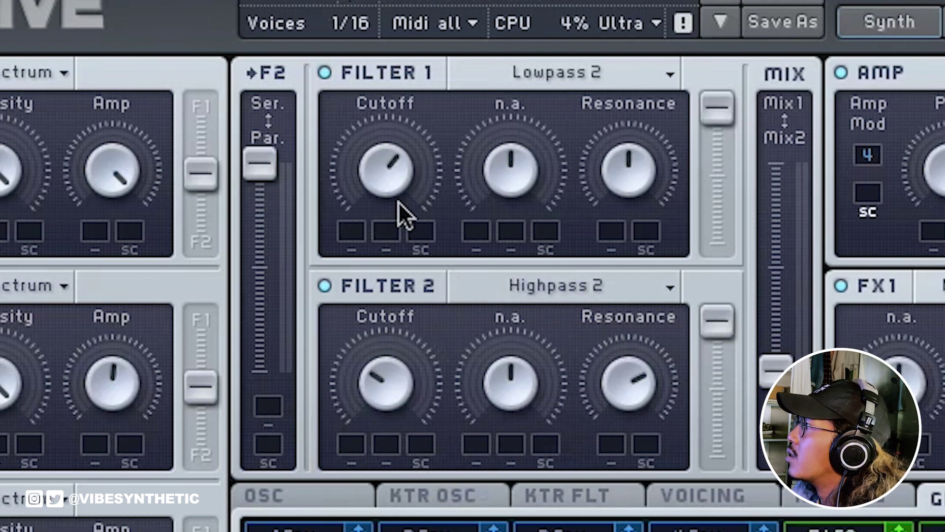
pyautogui.moveTo(398, 298); pyautogui.dragTo(445, 193)
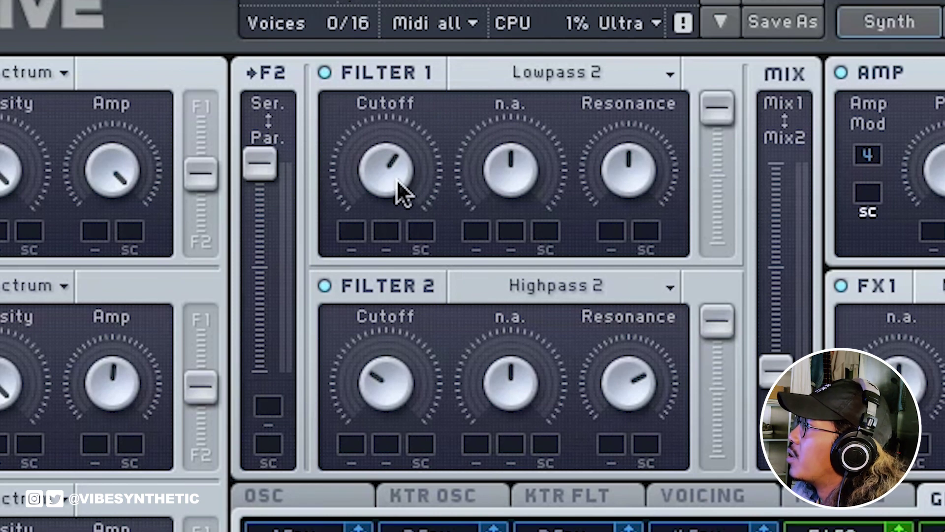
pyautogui.moveTo(396, 185); pyautogui.dragTo(405, 171)
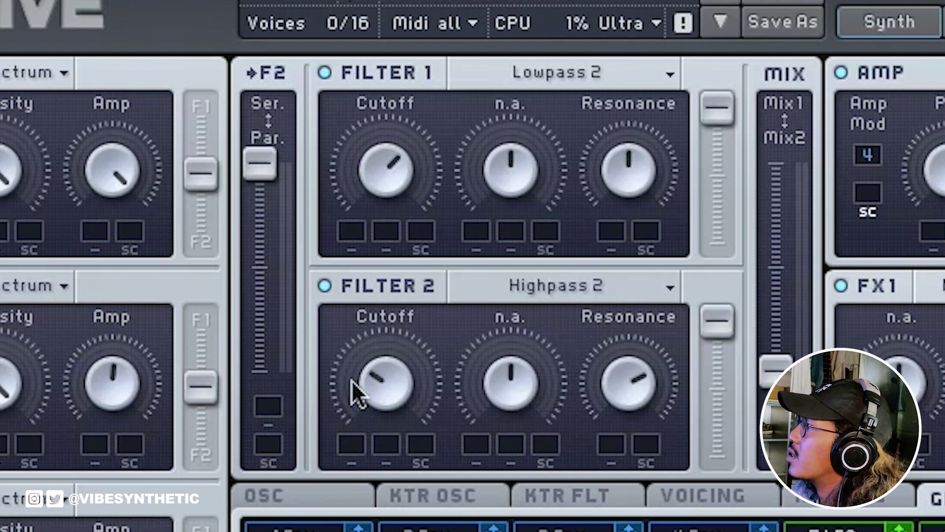
pyautogui.moveTo(397, 390); pyautogui.dragTo(538, 404)
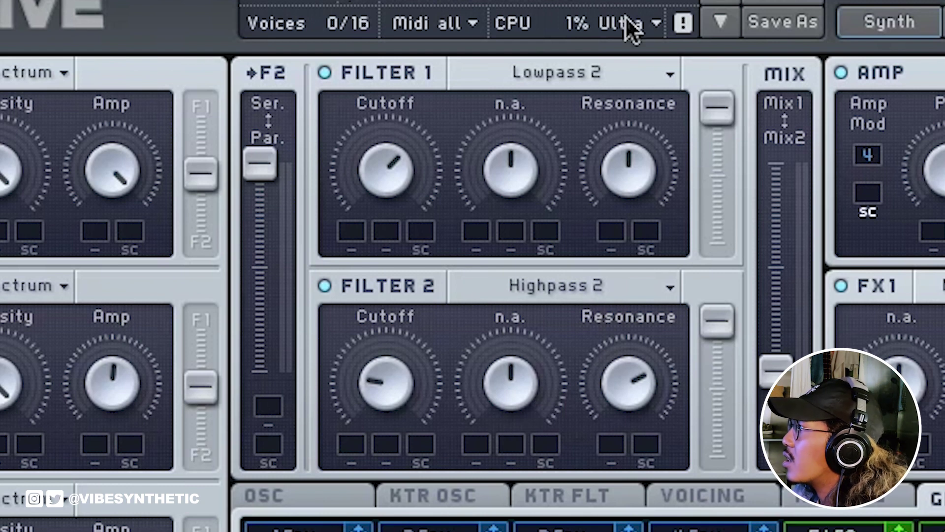
pyautogui.click(632, 75)
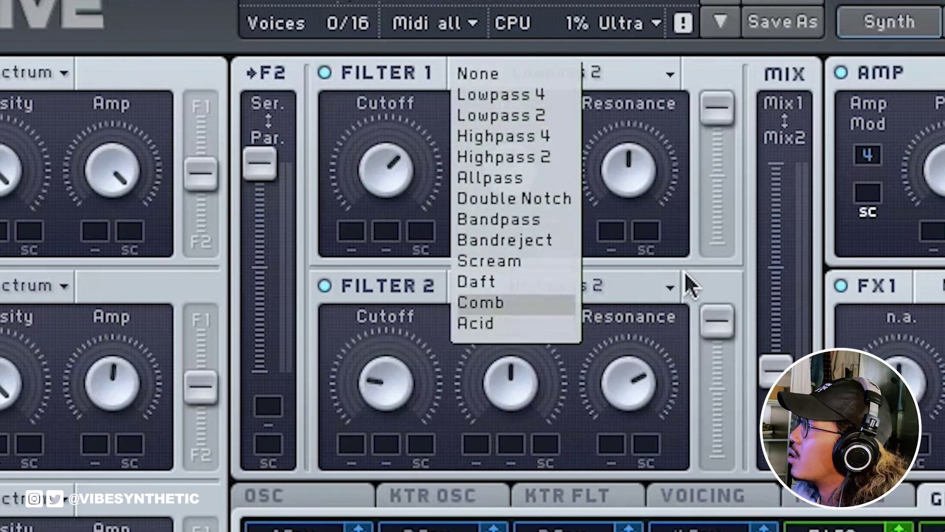
pyautogui.click(655, 285)
pyautogui.click(597, 281)
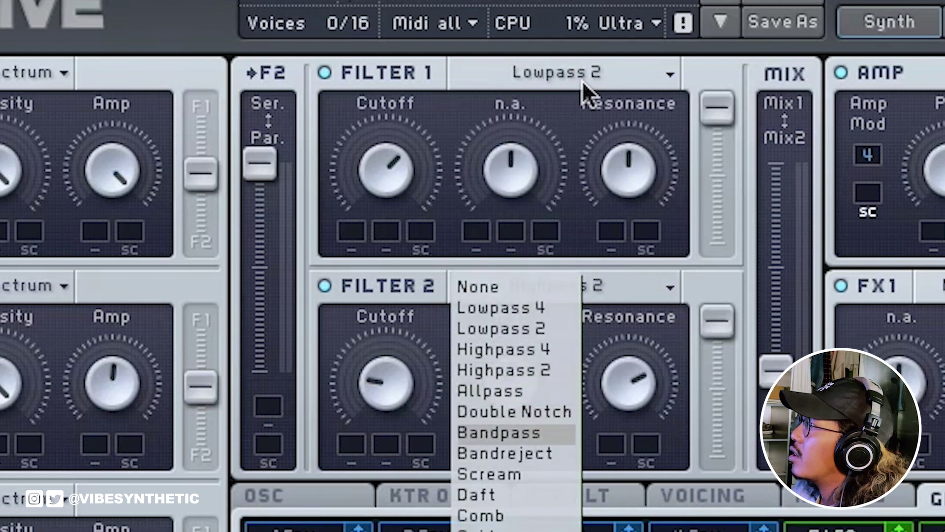
pyautogui.click(457, 61)
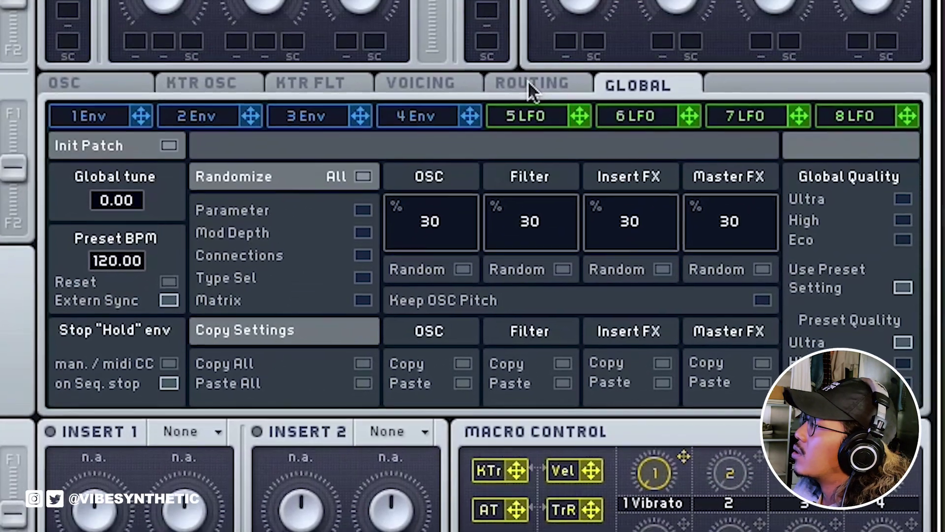
# Step: On the Routing page, try Insert 1 before and after Filter 1
pyautogui.click(528, 82)
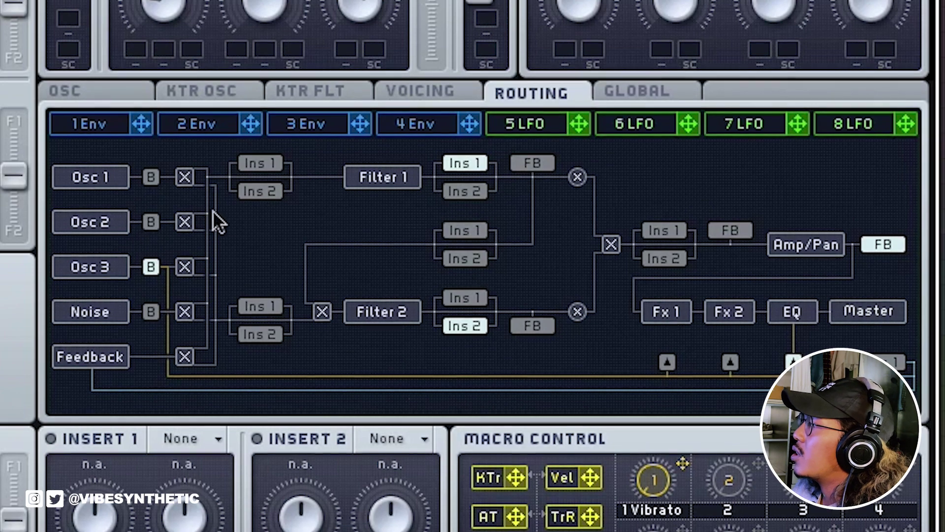
pyautogui.click(266, 167)
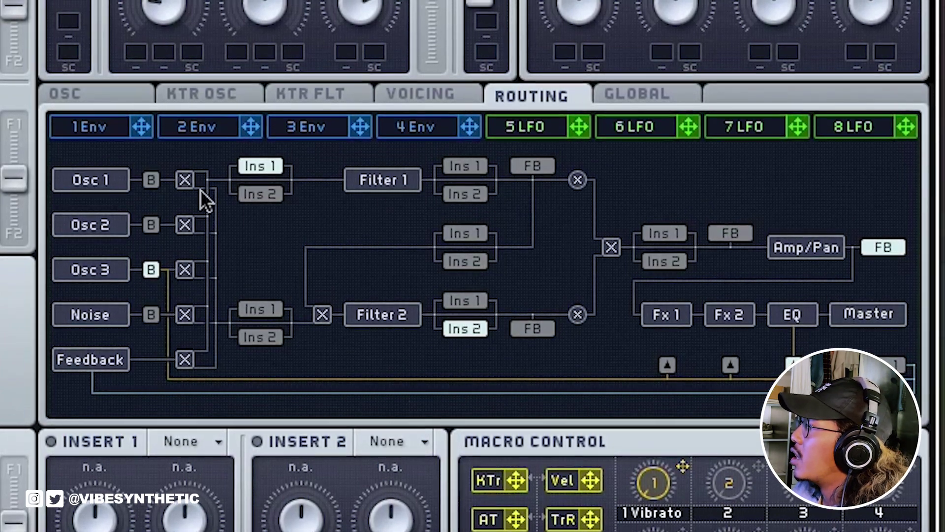
pyautogui.click(465, 168)
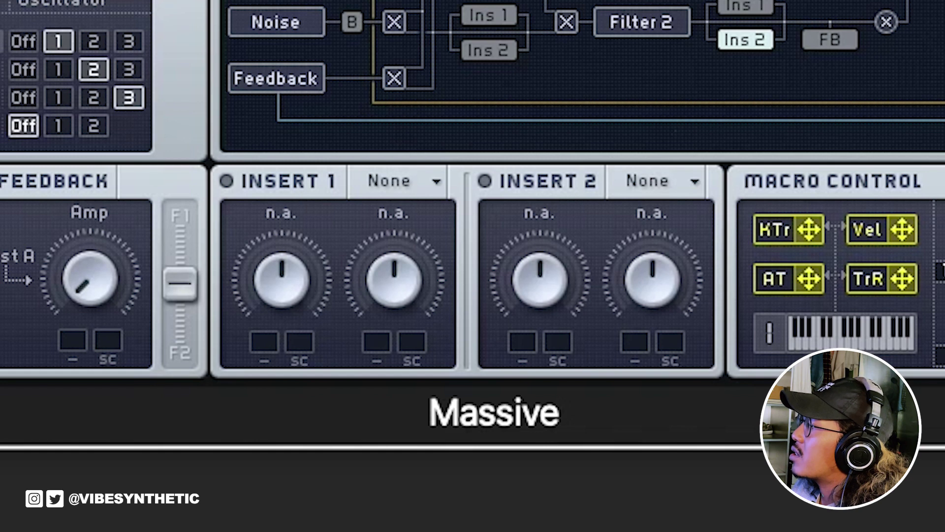
# Step: Load a Bitcrusher into Insert 1, place it before Filter 1, and enable it
pyautogui.click(375, 182)
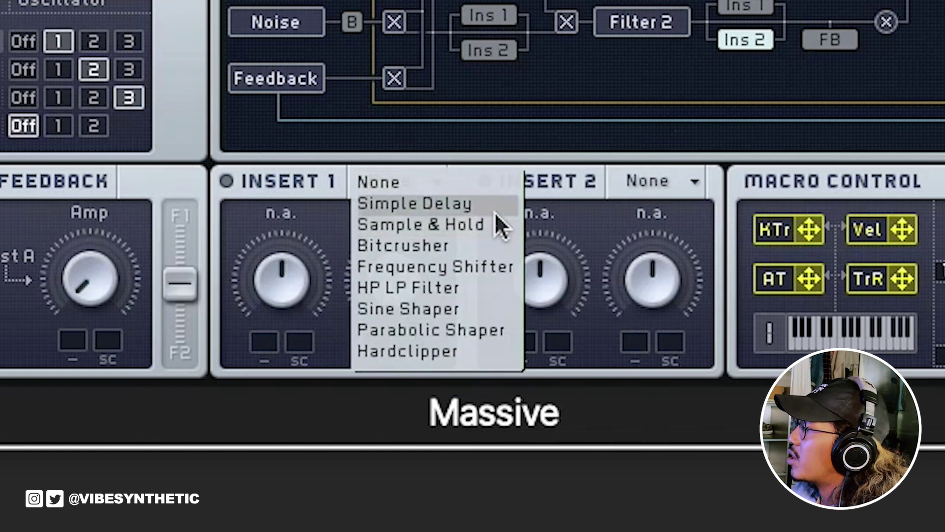
pyautogui.click(459, 244)
pyautogui.click(432, 185)
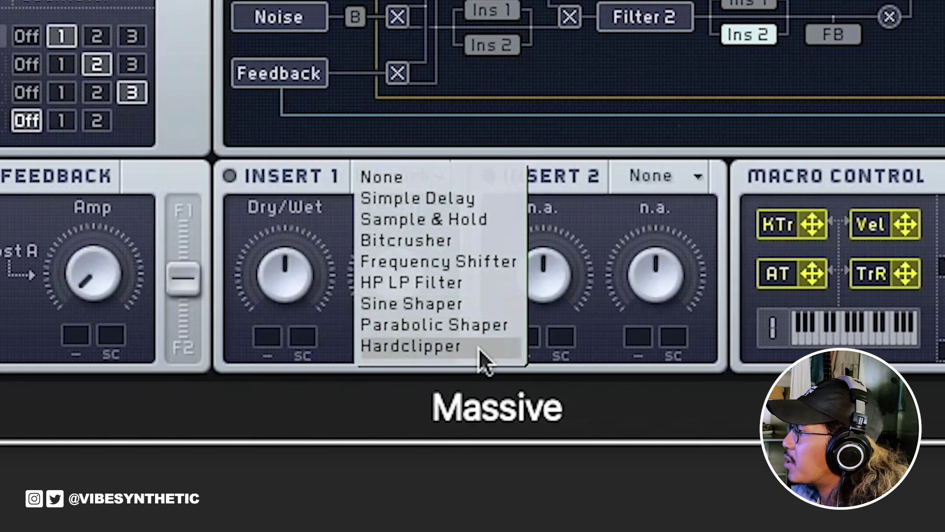
pyautogui.click(294, 203)
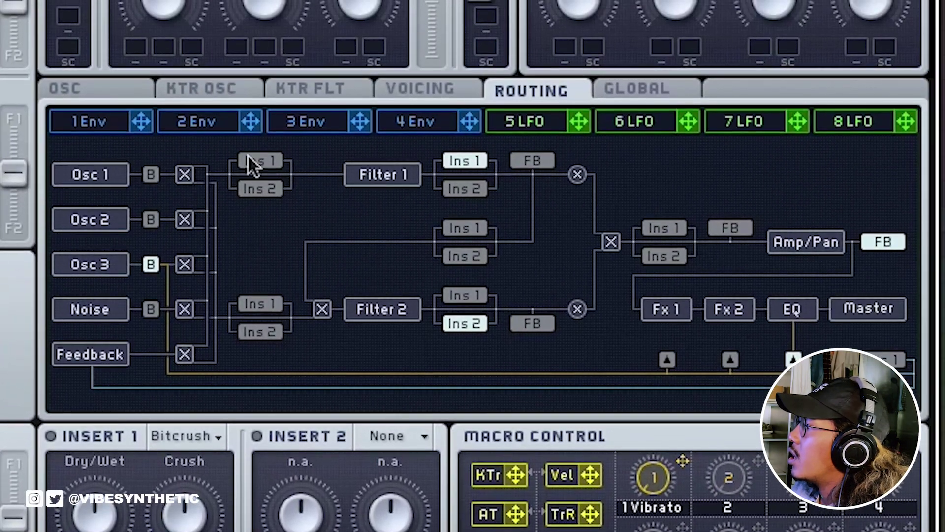
pyautogui.click(274, 159)
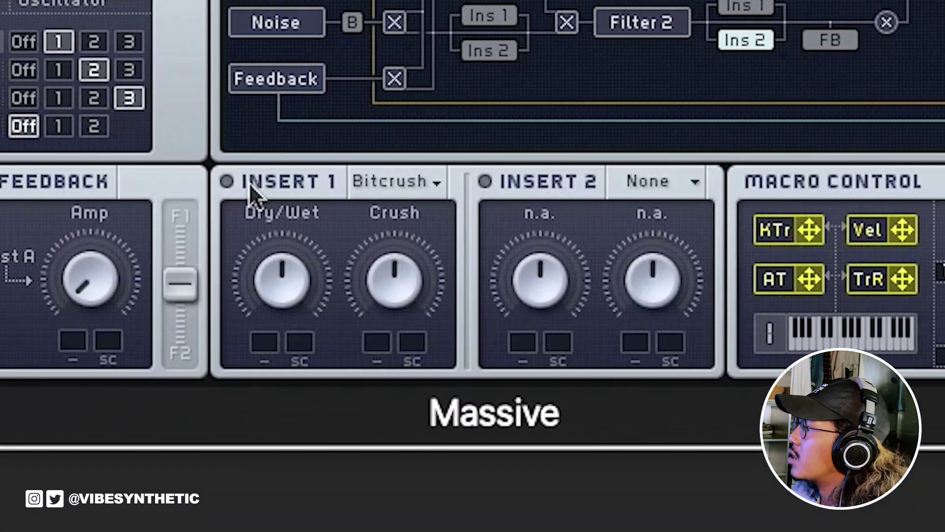
pyautogui.click(222, 183)
# Step: Raise the Bitcrusher's Crush, then swap Insert 1 to a Sine Shaper and set its Drive
pyautogui.moveTo(397, 276); pyautogui.dragTo(485, 131)
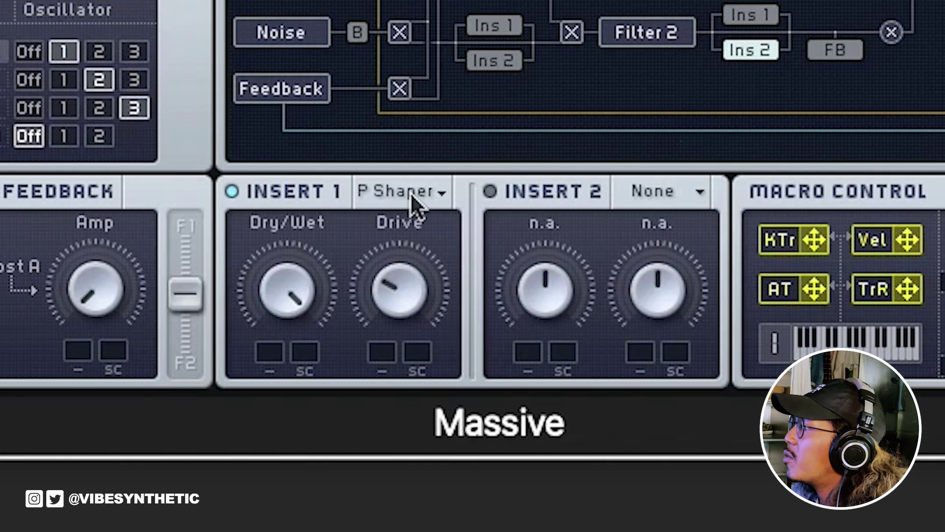
pyautogui.click(410, 192)
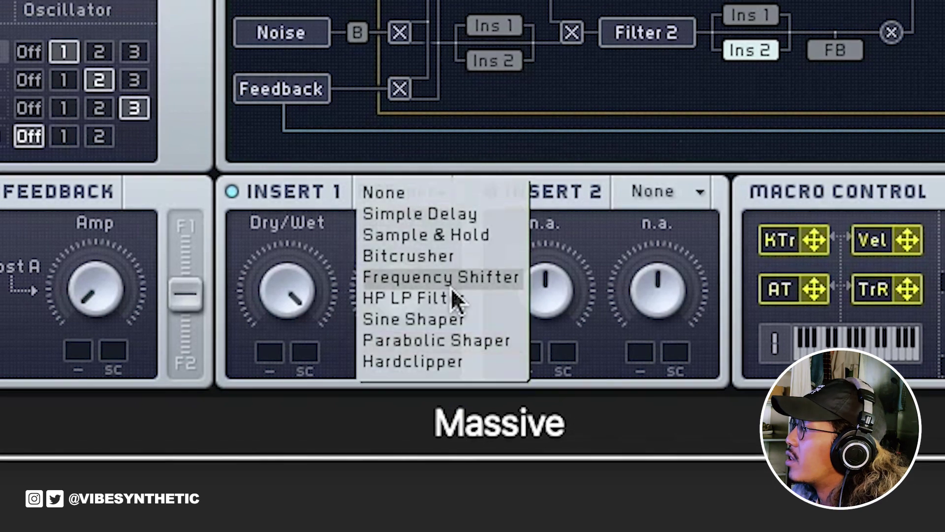
pyautogui.click(449, 319)
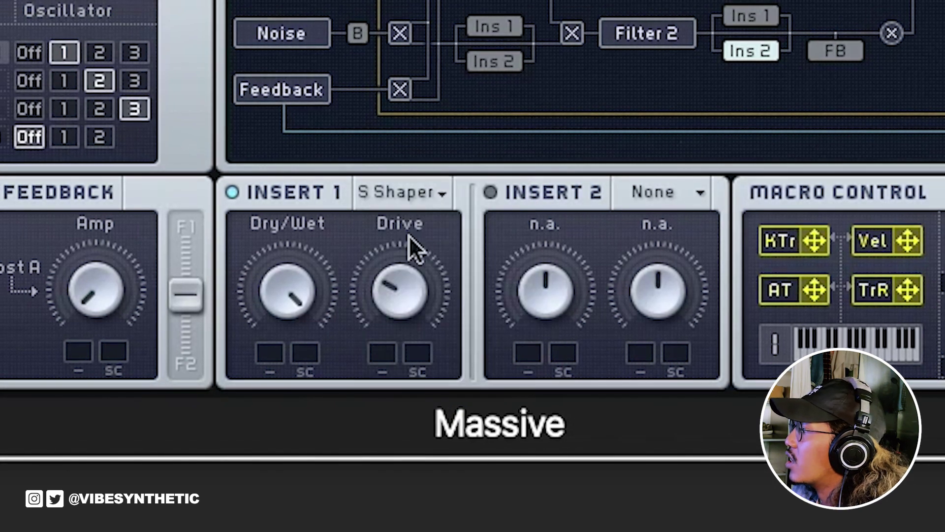
pyautogui.moveTo(386, 309); pyautogui.dragTo(478, 241)
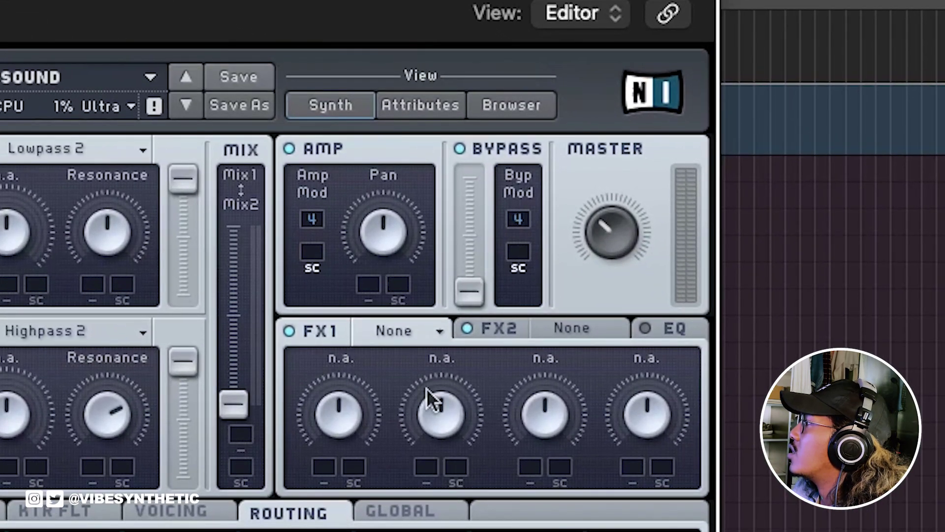
pyautogui.click(398, 332)
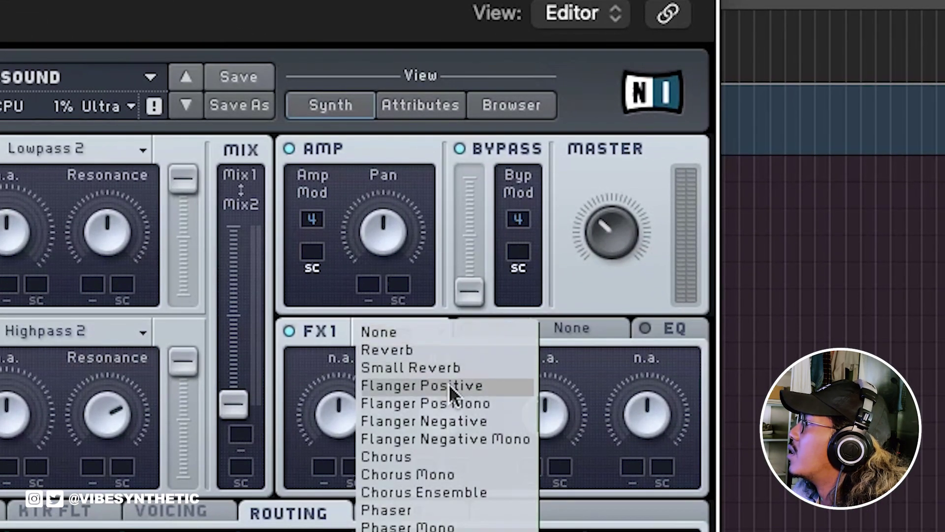
pyautogui.click(587, 293)
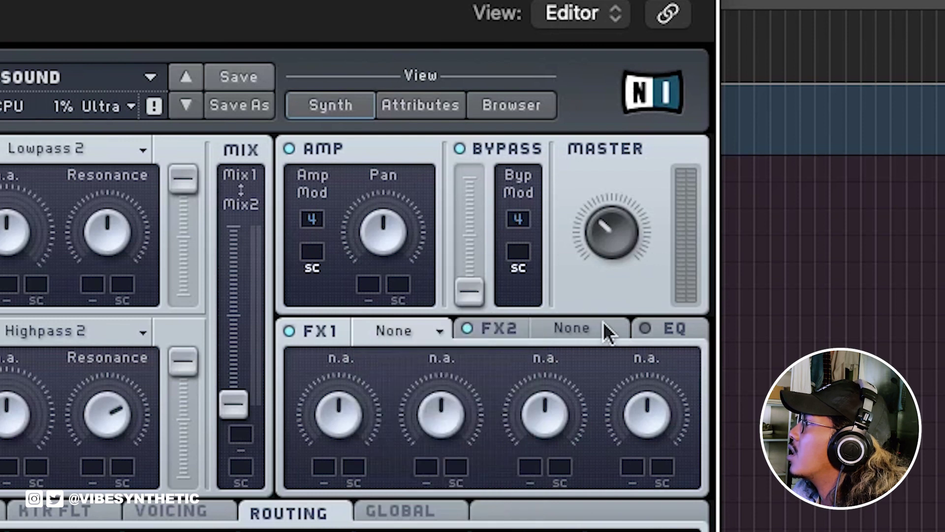
pyautogui.click(666, 318)
pyautogui.click(570, 322)
pyautogui.click(397, 329)
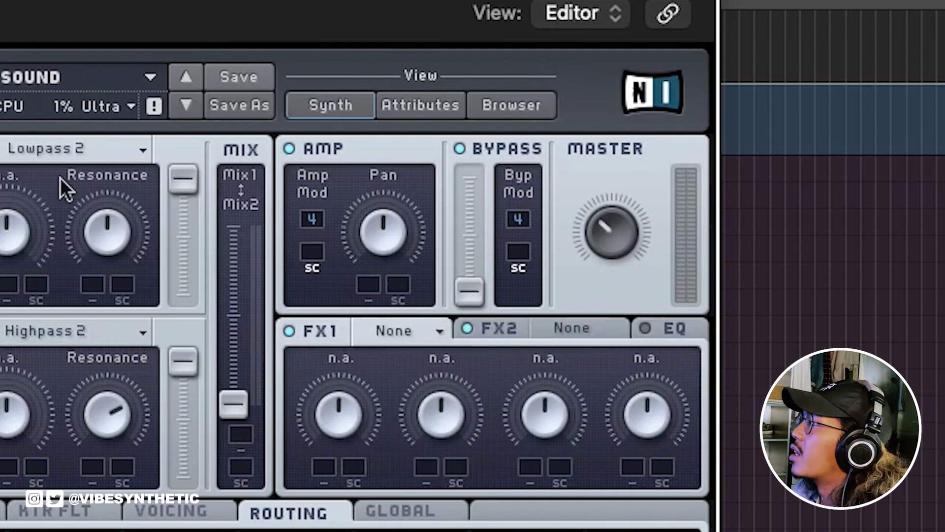